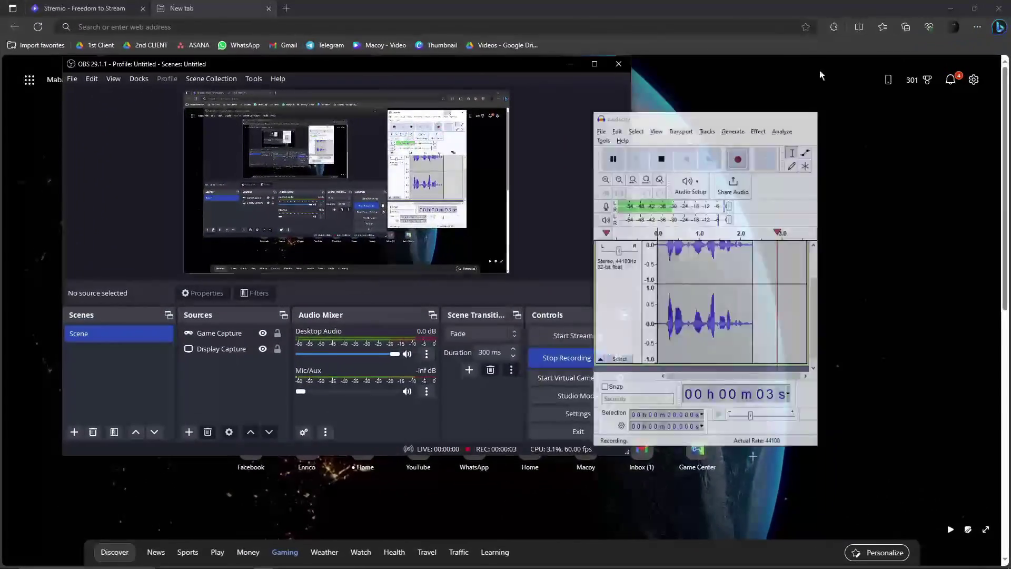
Minimize OBS Studio to reveal the Edge new-tab page with the Stremio tab
click(764, 115)
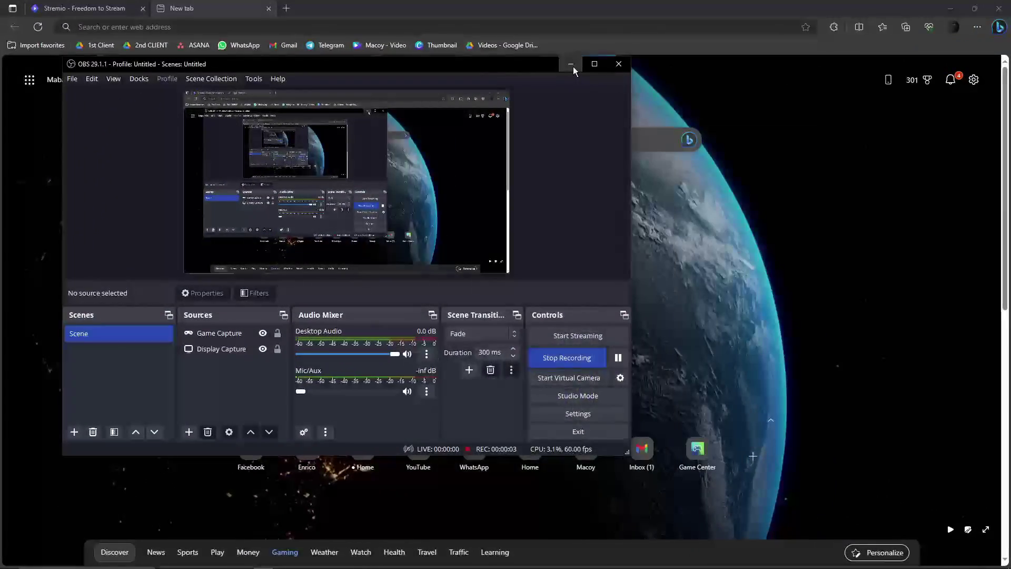
click(573, 67)
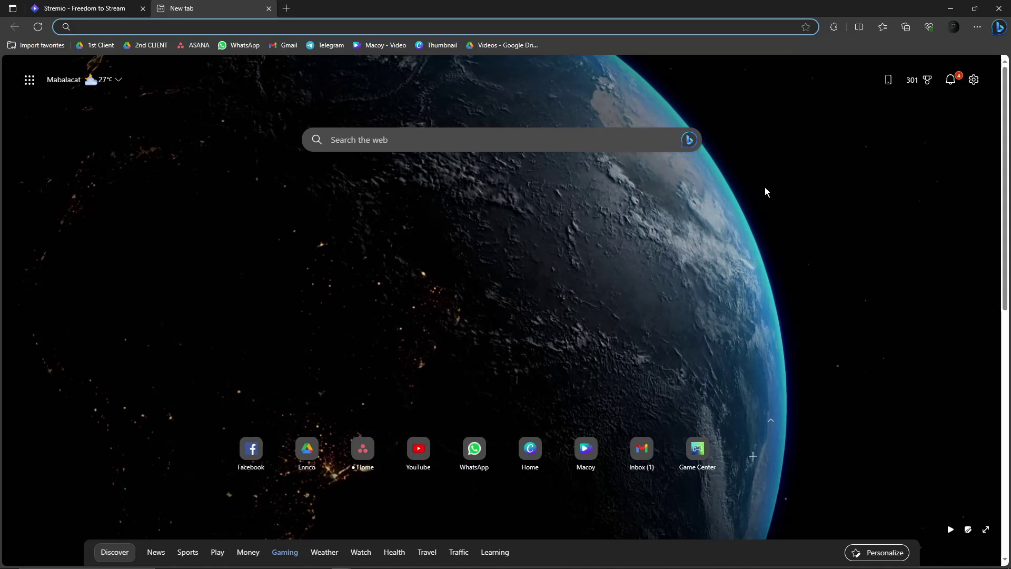
scroll(147, 208, down, 2)
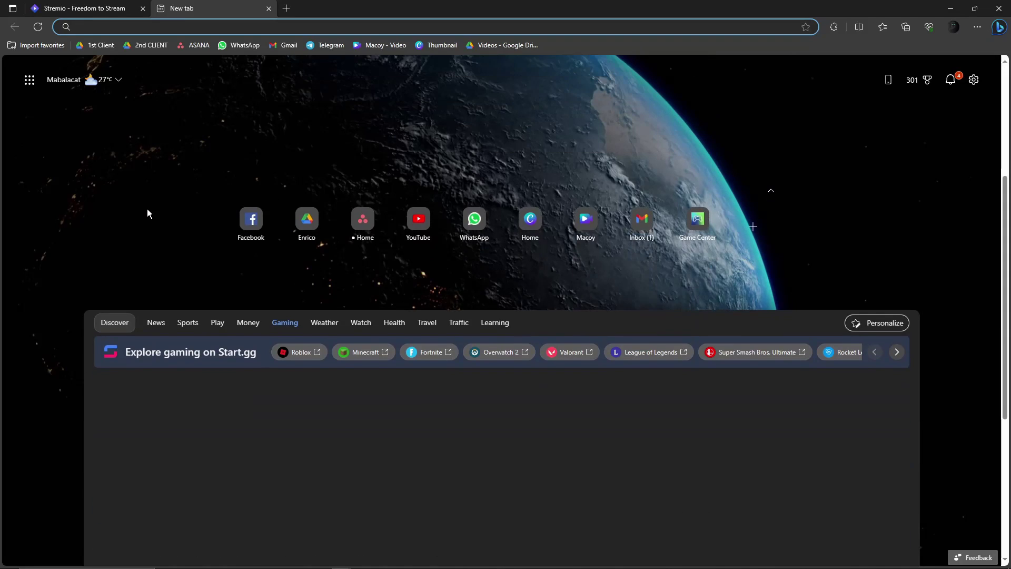
scroll(148, 209, up, 2)
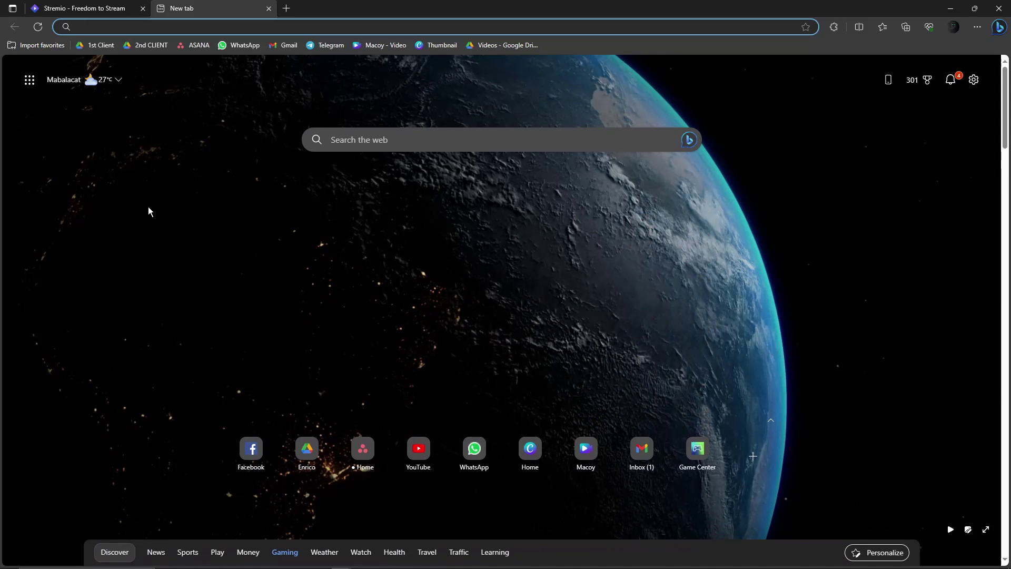
scroll(153, 224, down, 2)
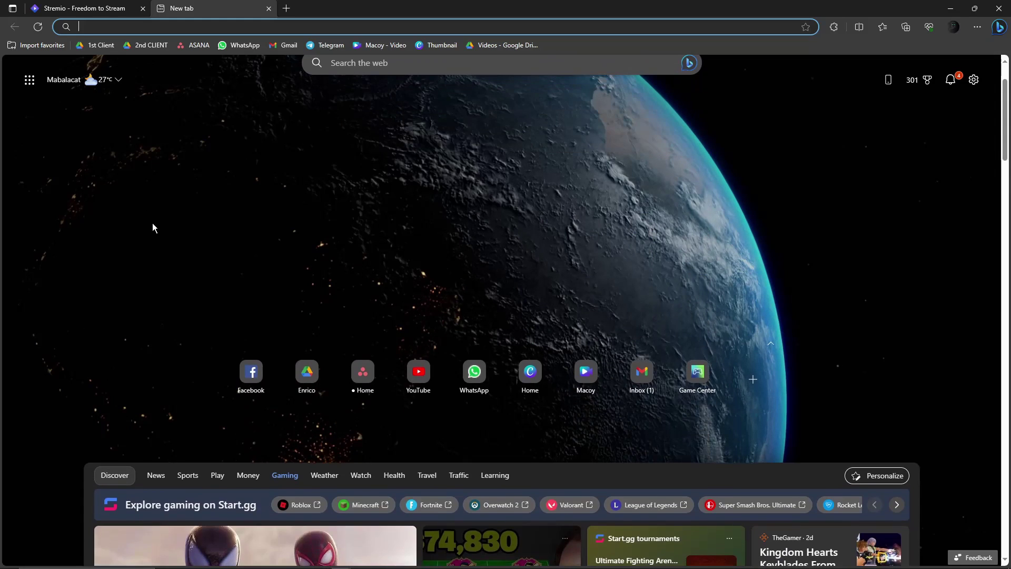
scroll(152, 223, up, 2)
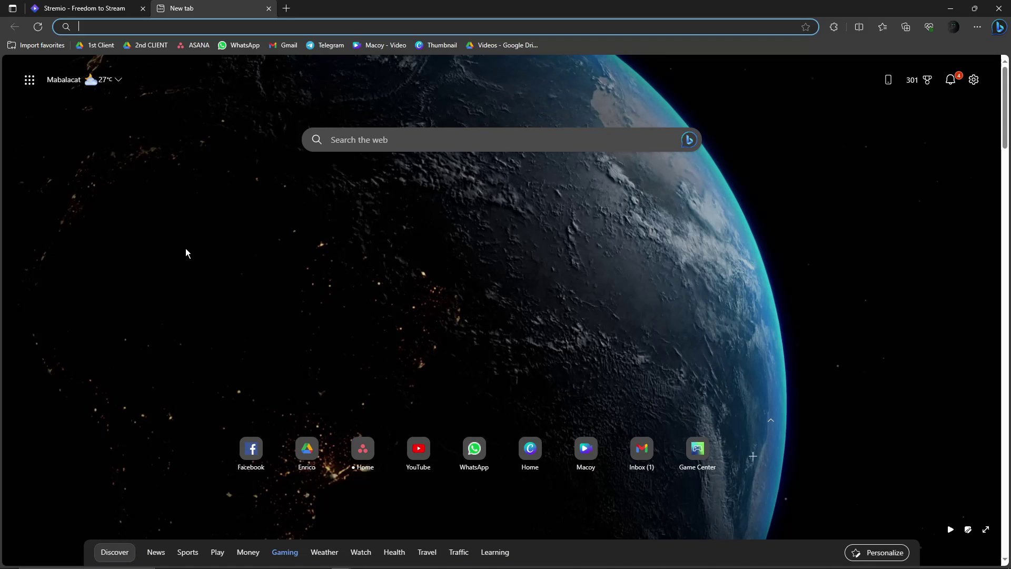
scroll(185, 248, down, 2)
scroll(186, 249, up, 2)
Close the blank tab and download the Stremio Windows installer from stremio.com
click(268, 8)
click(118, 27)
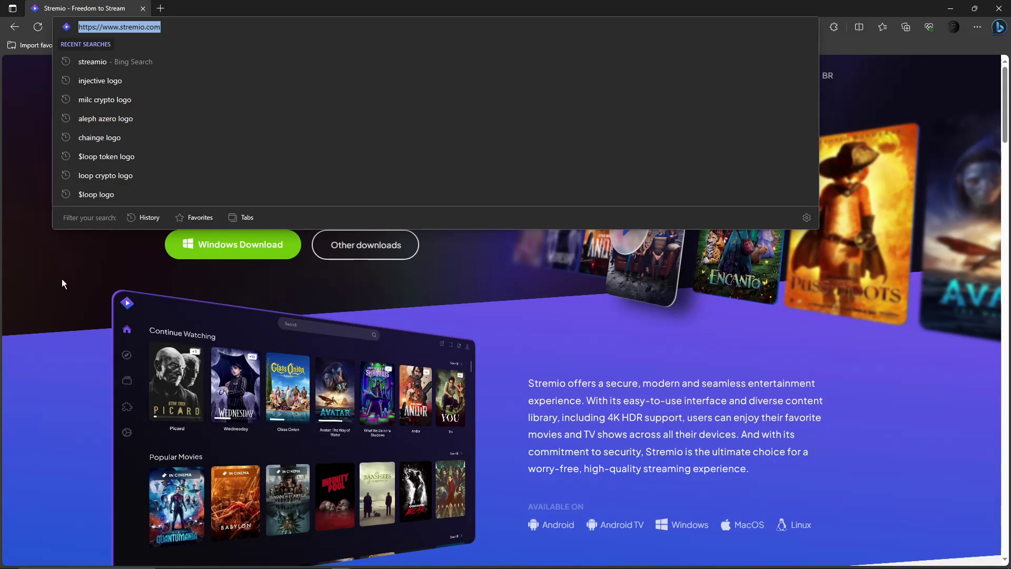
click(56, 295)
scroll(55, 295, down, 5)
scroll(79, 280, up, 5)
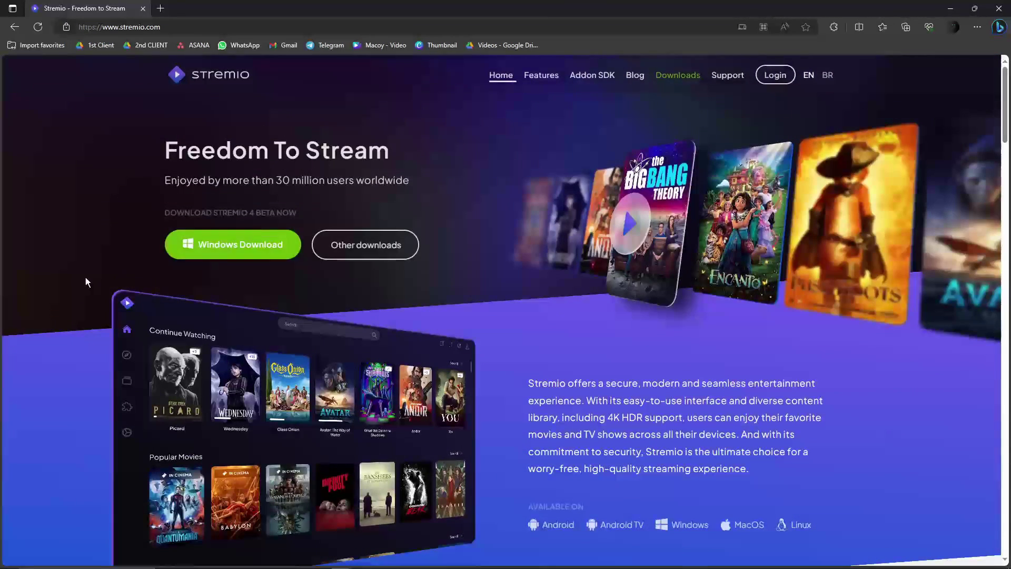
click(228, 248)
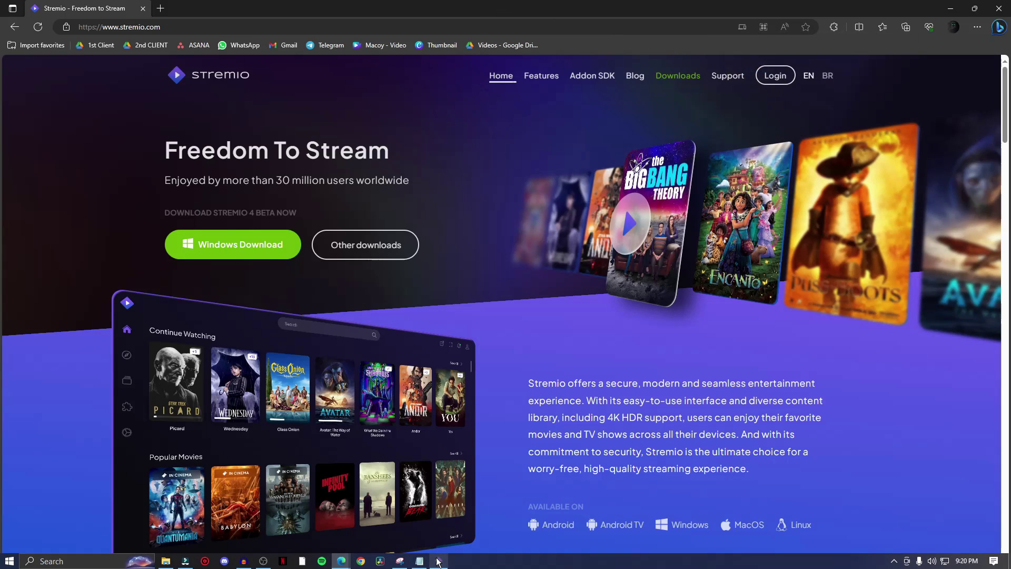
Launch the Stremio desktop app from the taskbar and maximize its window
click(438, 561)
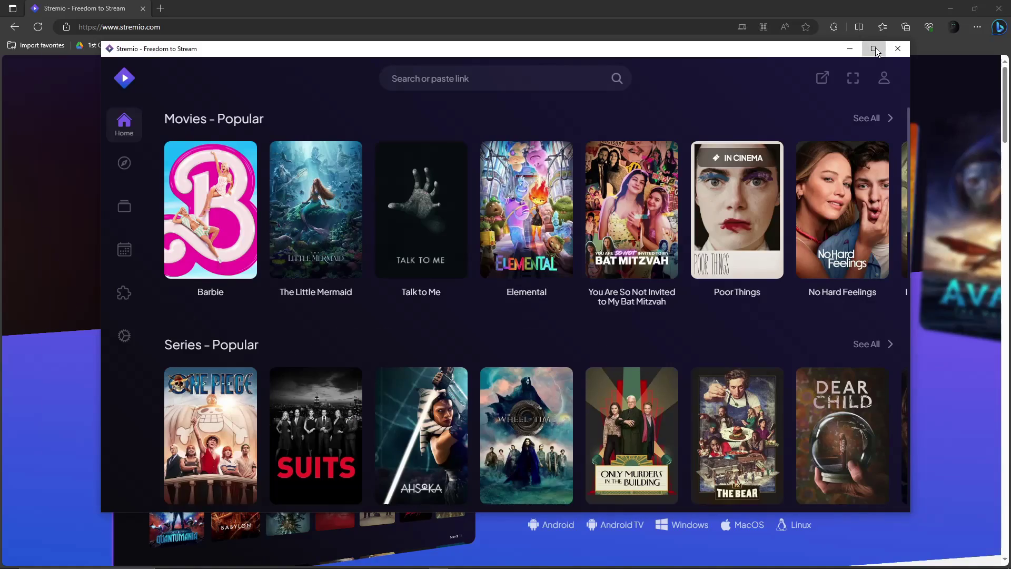
click(873, 48)
scroll(272, 205, down, 2)
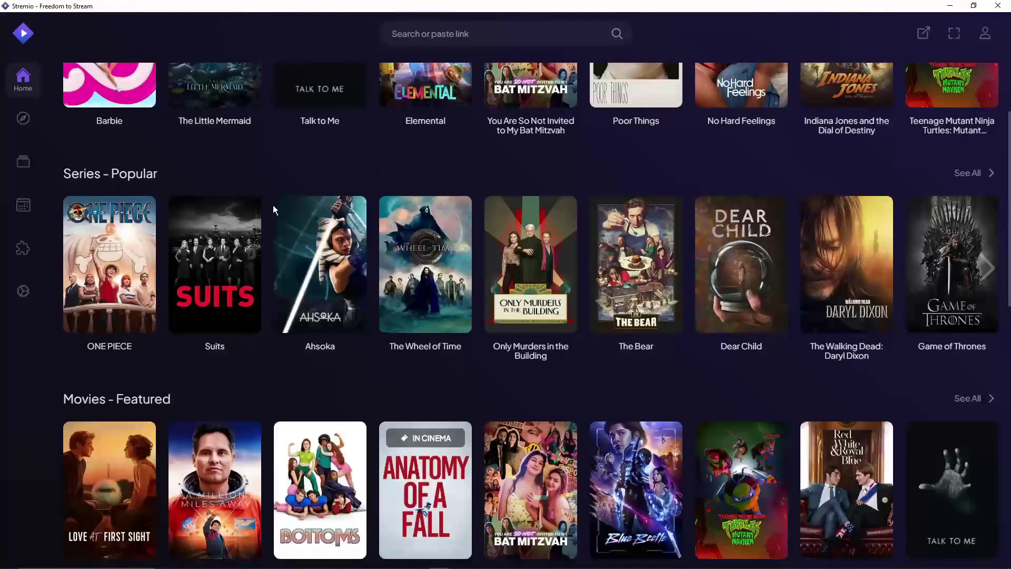
scroll(273, 205, up, 1)
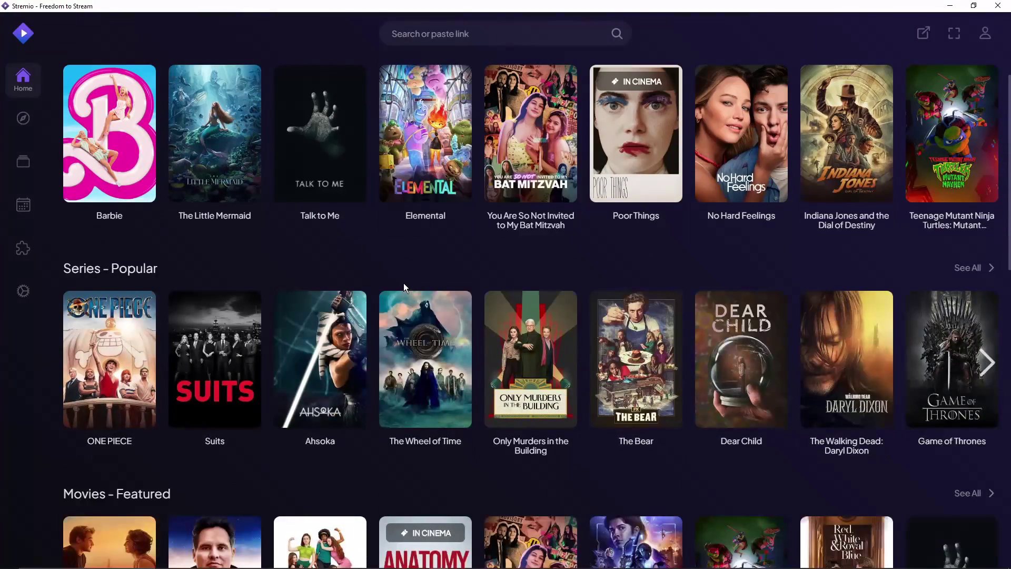
scroll(404, 283, up, 1)
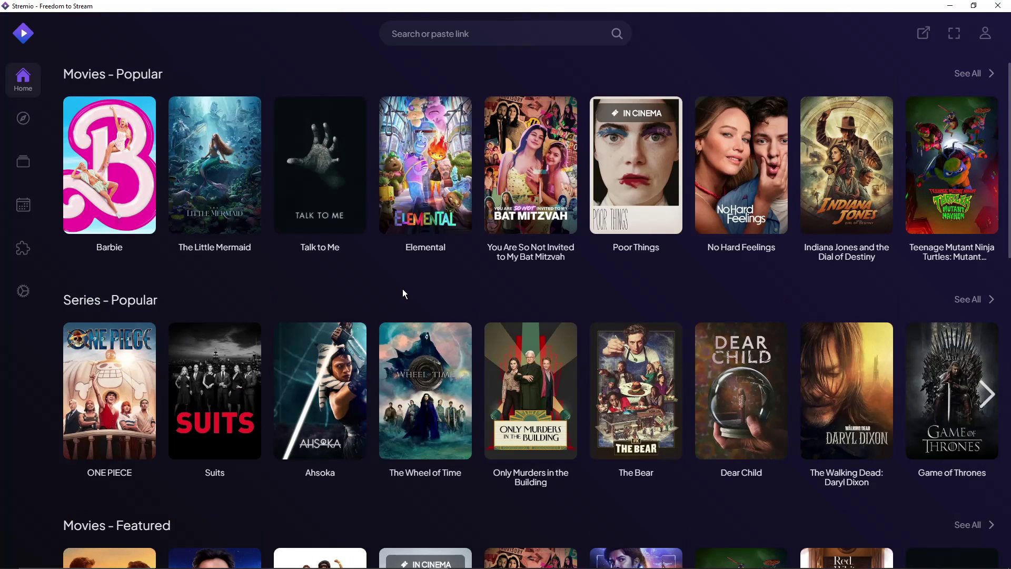
scroll(401, 289, down, 1)
scroll(401, 289, down, 2)
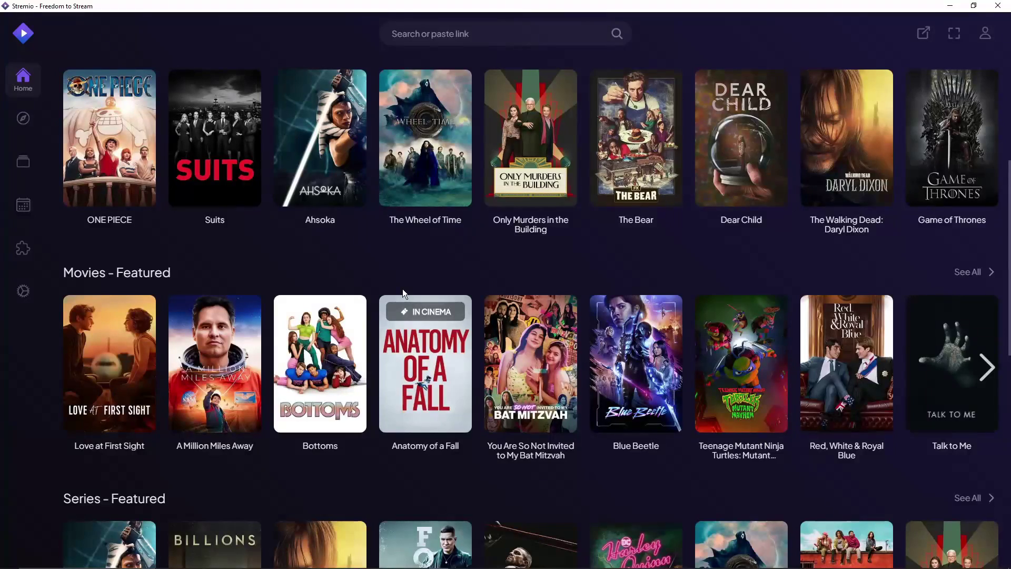
scroll(403, 289, up, 2)
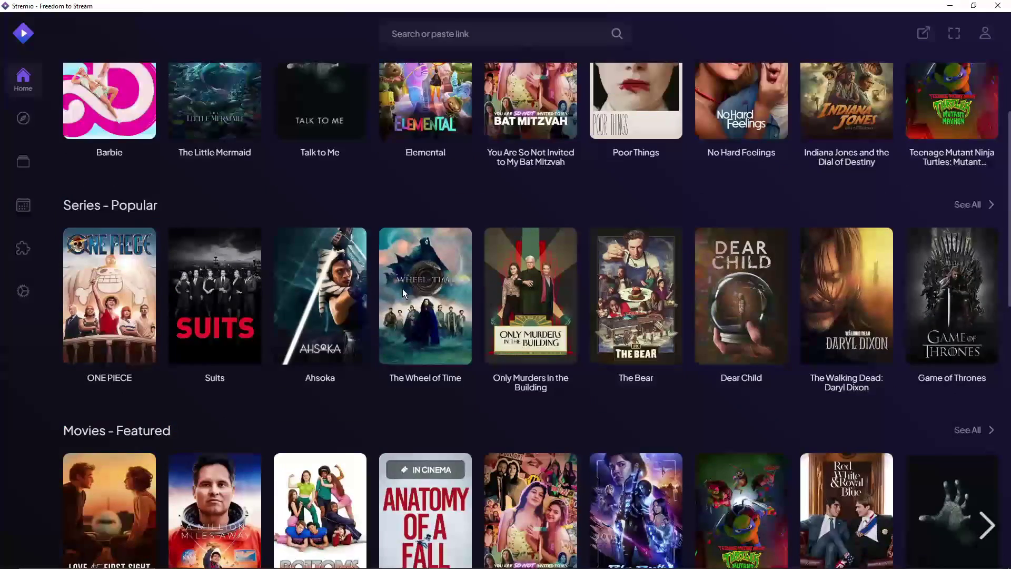
scroll(403, 289, up, 1)
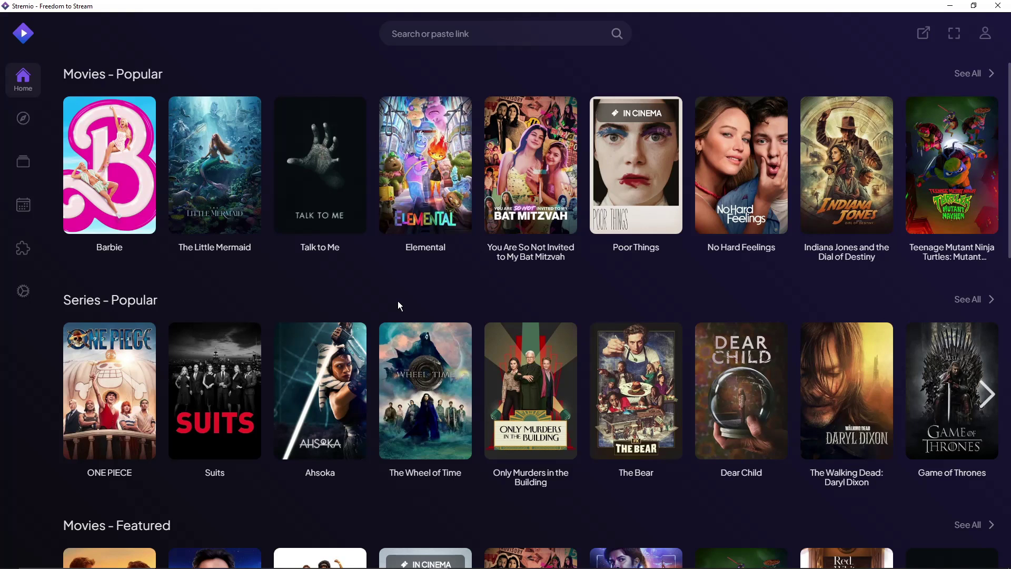
scroll(607, 307, down, 2)
scroll(610, 304, up, 2)
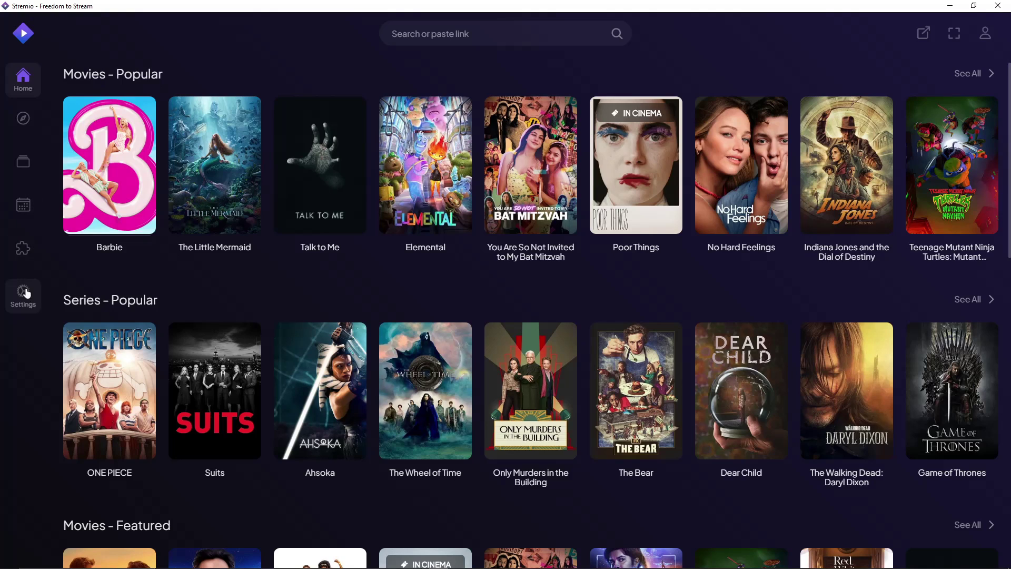
click(23, 250)
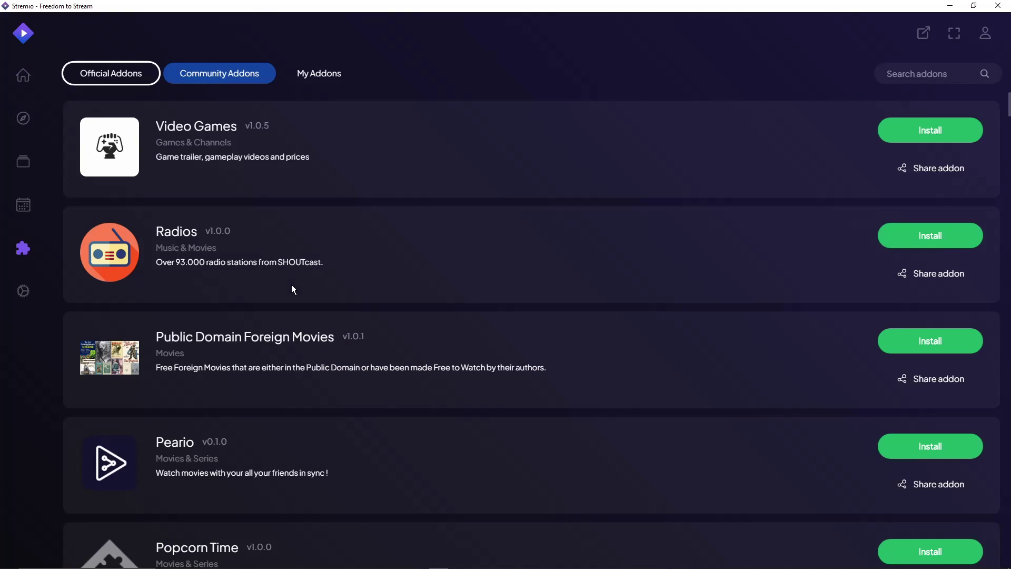
scroll(924, 261, down, 4)
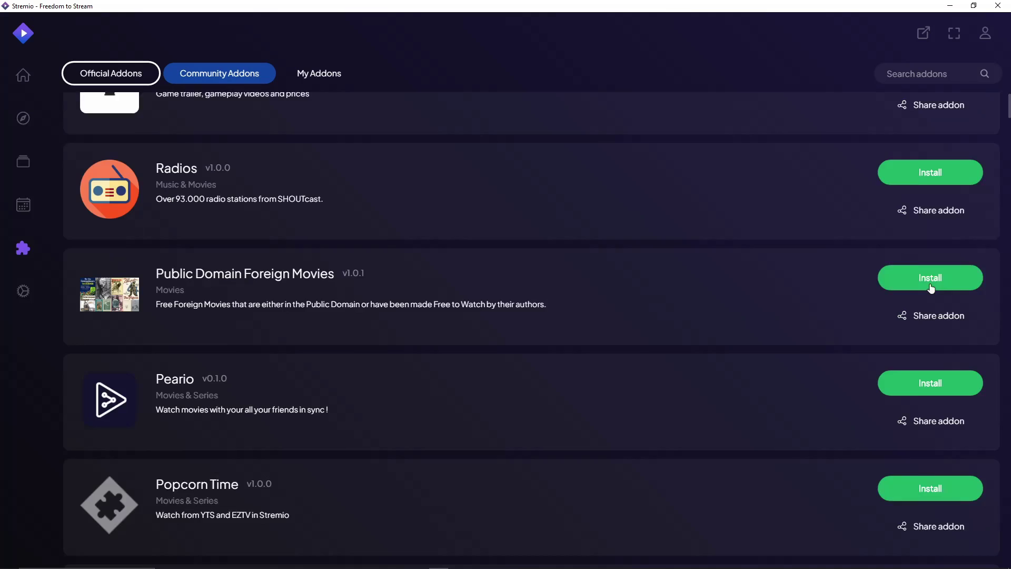
scroll(384, 244, down, 1)
scroll(385, 243, up, 3)
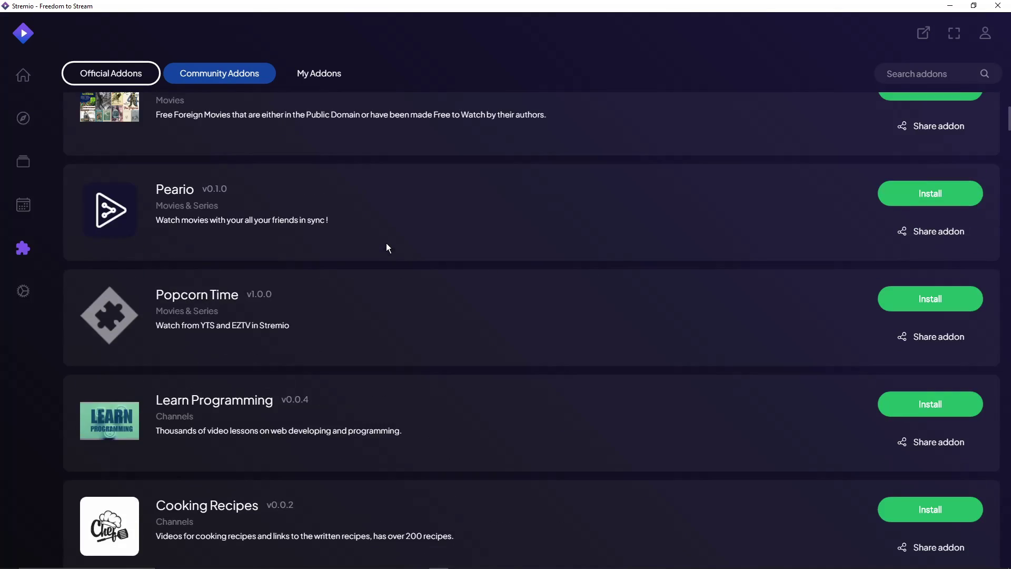
scroll(386, 242, up, 1)
click(136, 78)
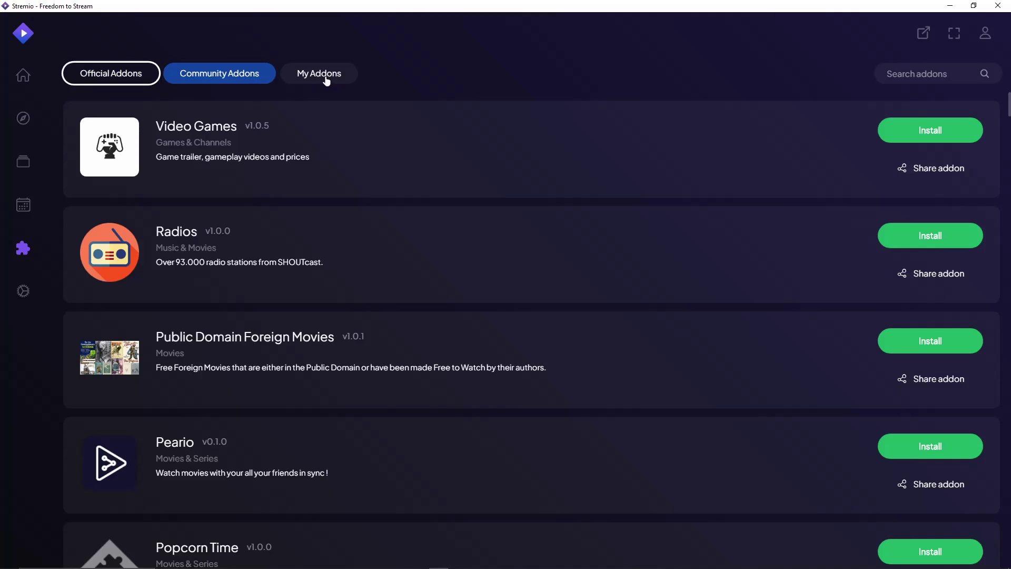
click(338, 79)
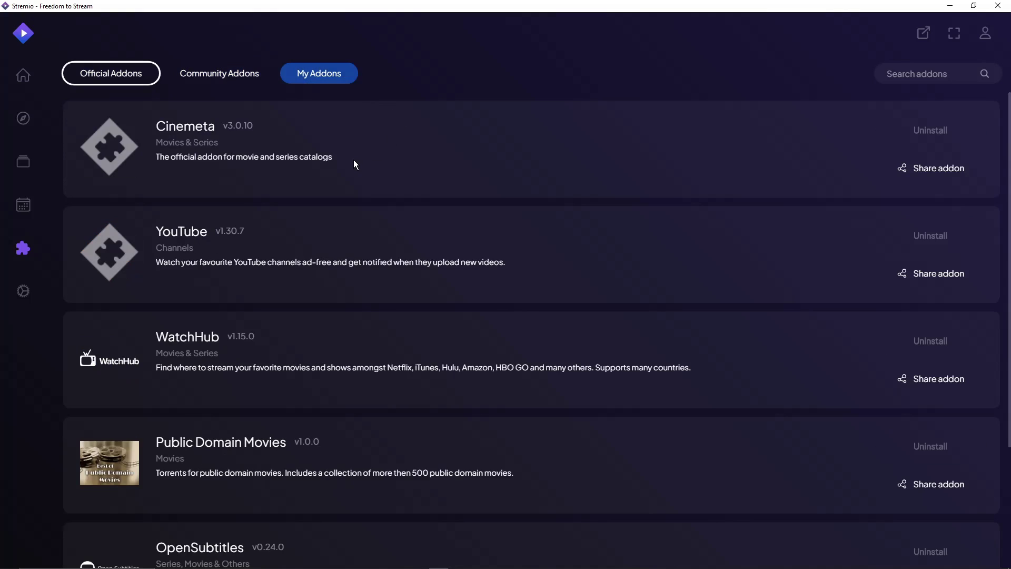
click(218, 76)
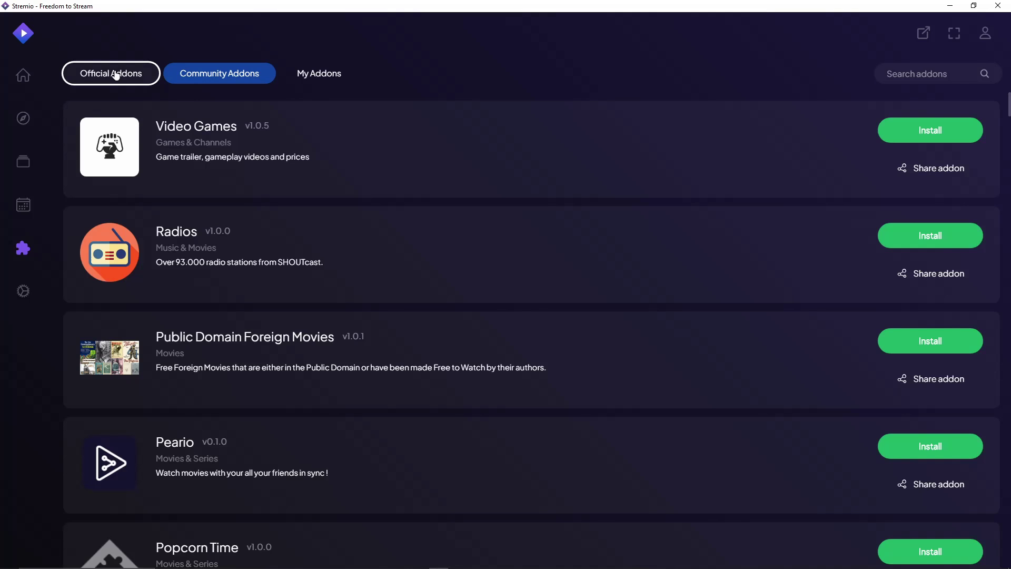
click(116, 73)
click(219, 72)
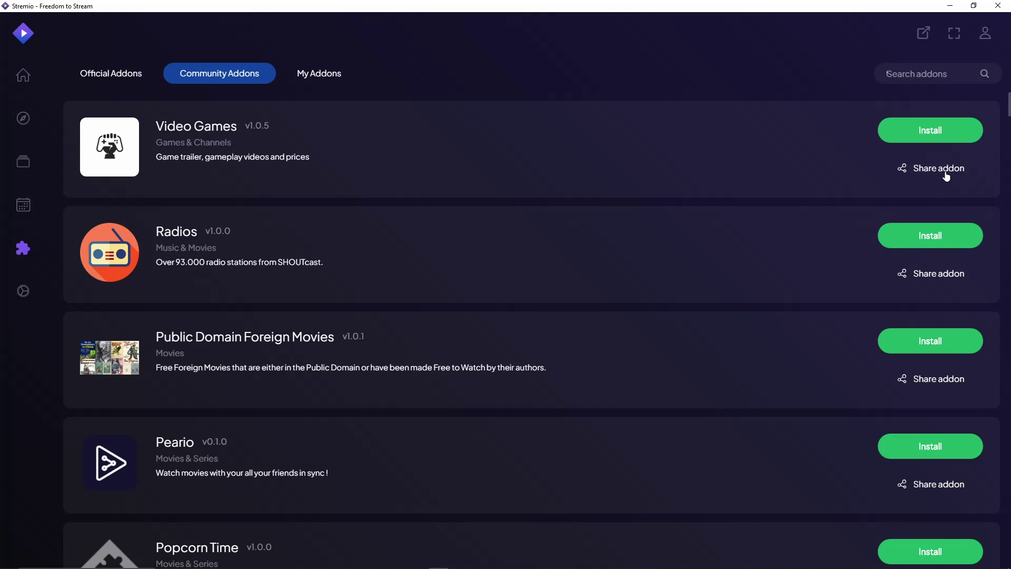
scroll(707, 232, down, 1)
scroll(706, 232, down, 2)
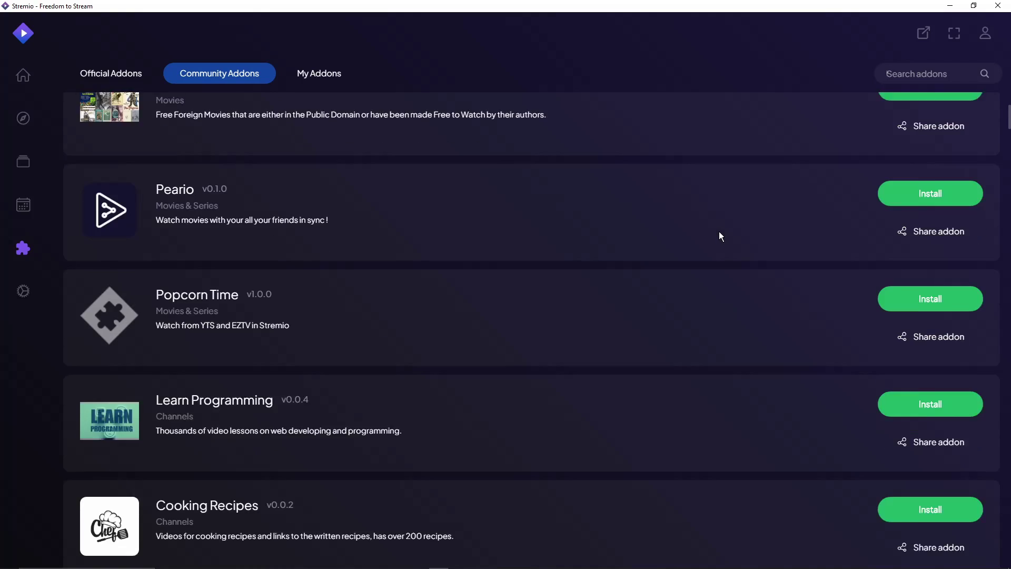
scroll(720, 233, down, 1)
scroll(720, 235, down, 3)
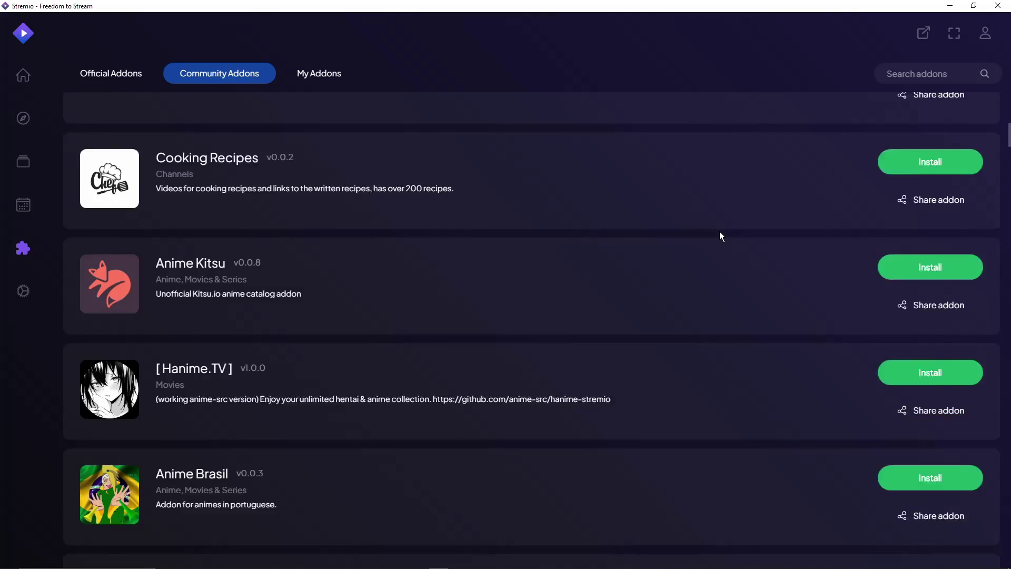
scroll(720, 236, down, 3)
scroll(720, 237, down, 2)
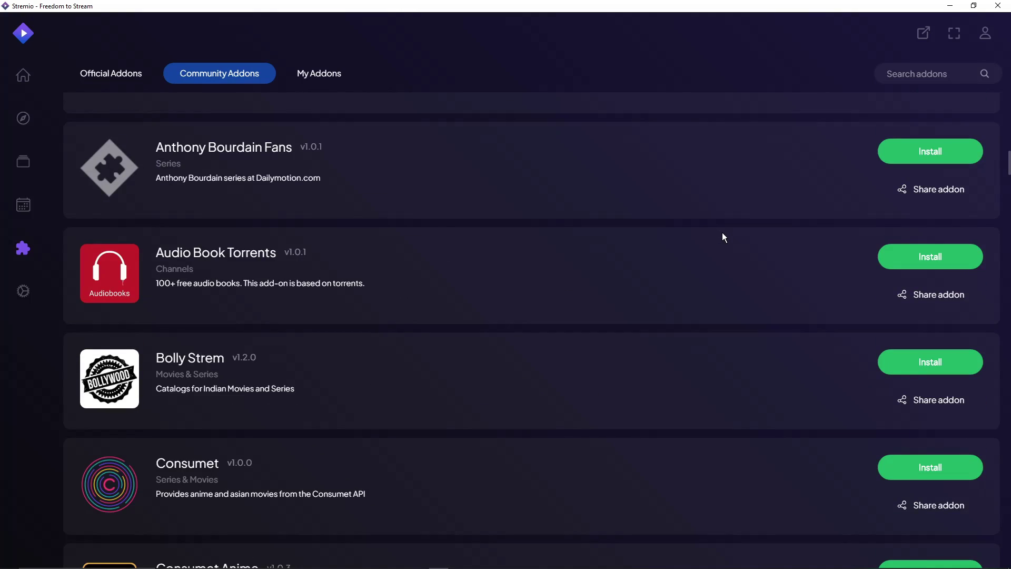
scroll(540, 294, down, 2)
scroll(553, 307, down, 3)
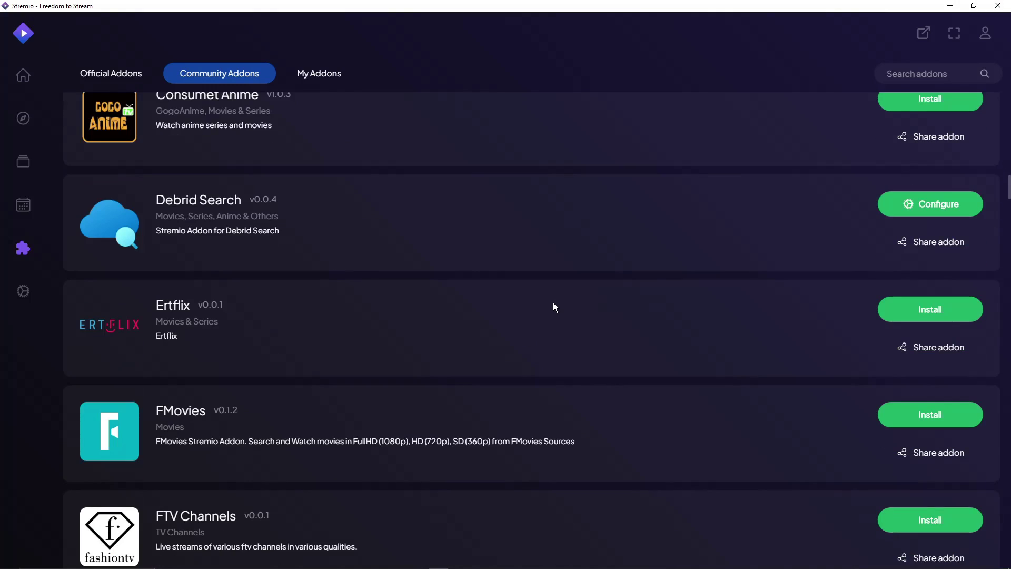